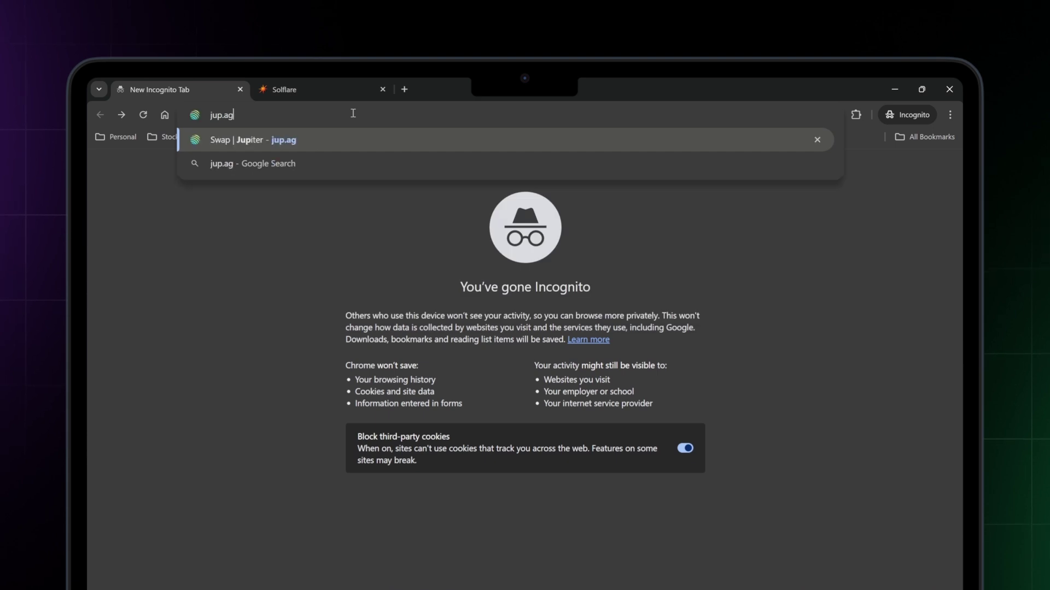
# Load the Jupiter swap site and connect the Solflare wallet.
pyautogui.press('Return')
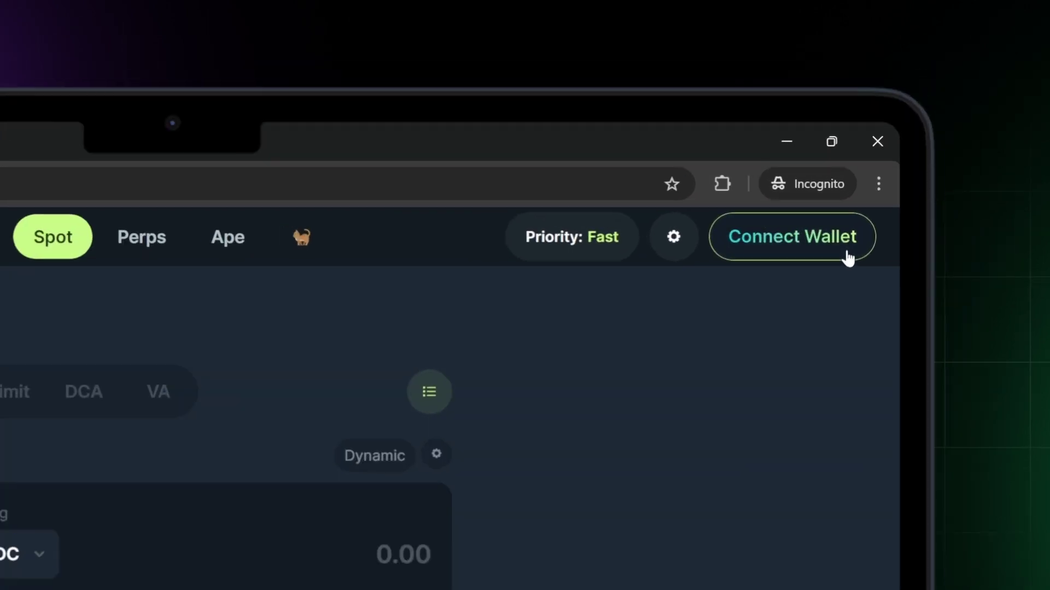
pyautogui.click(931, 157)
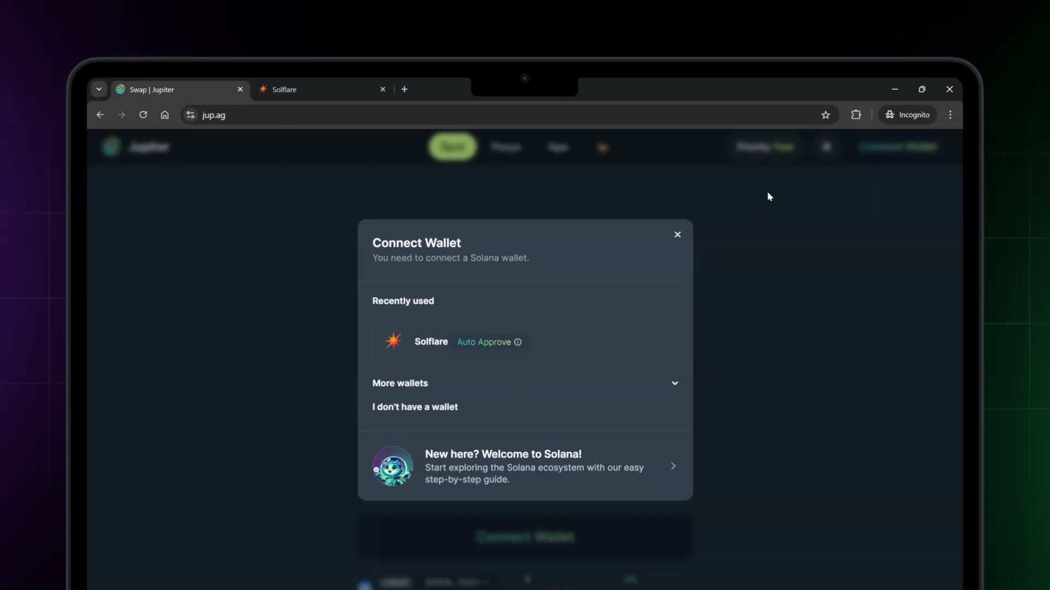
pyautogui.click(433, 342)
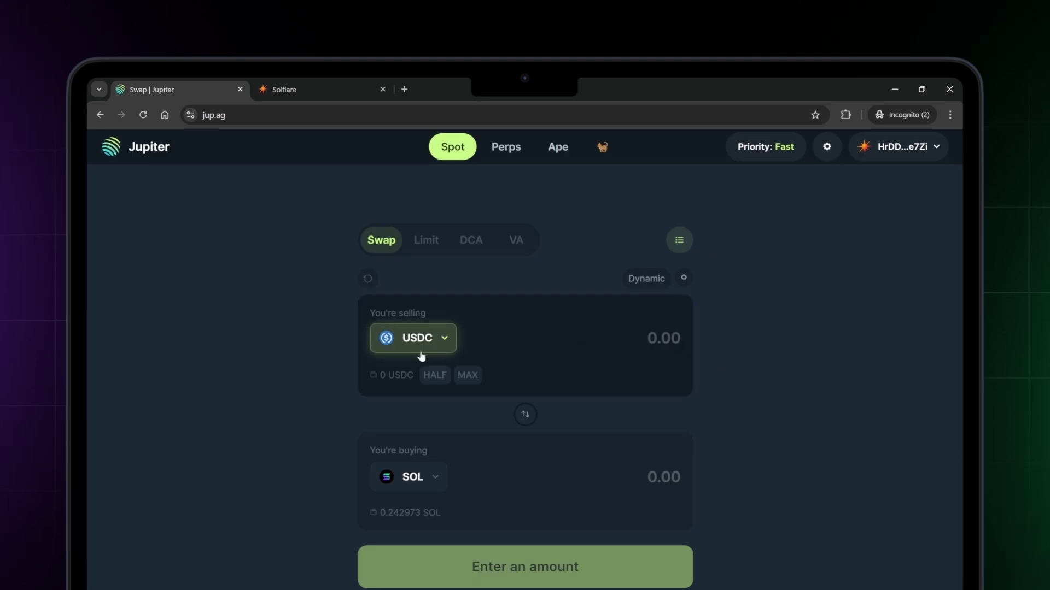
# Swap 0.05 SOL for about 7.23 USDC.
pyautogui.click(433, 338)
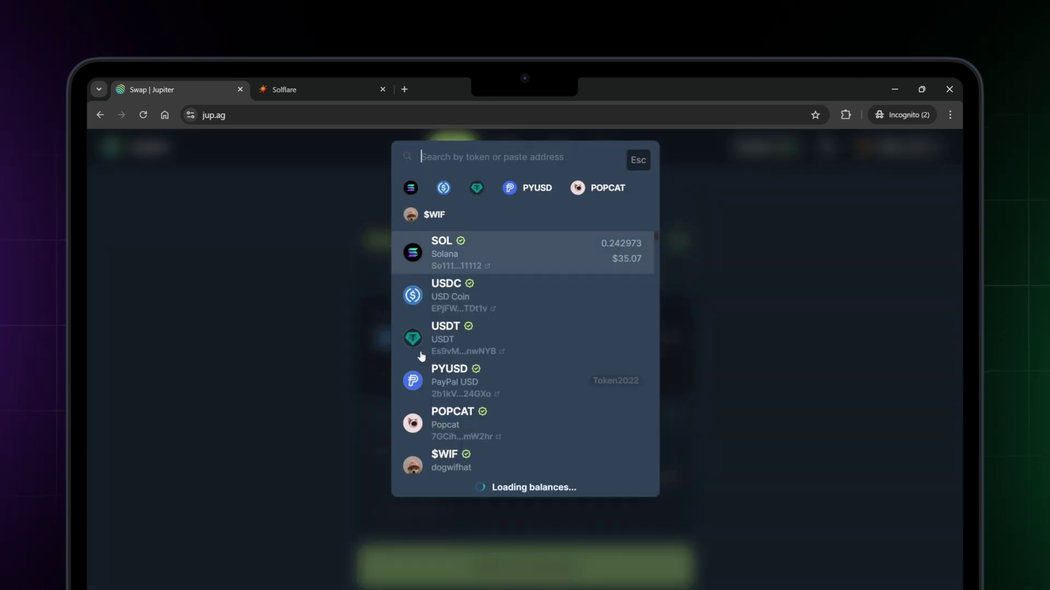
pyautogui.click(448, 246)
pyautogui.click(660, 338)
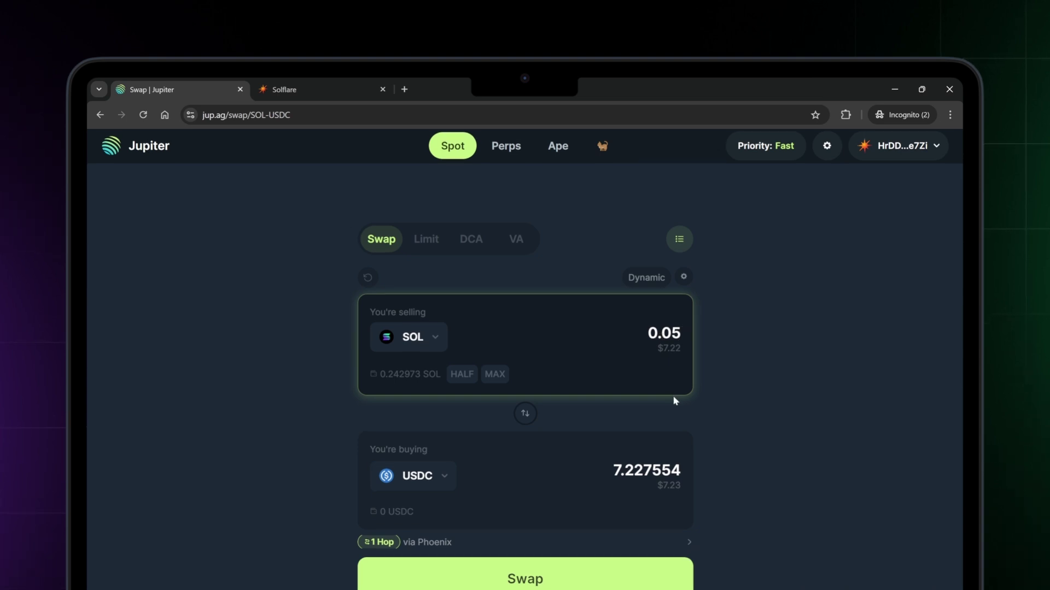
pyautogui.scroll(-1, 676, 405)
pyautogui.scroll(-1, 676, 405)
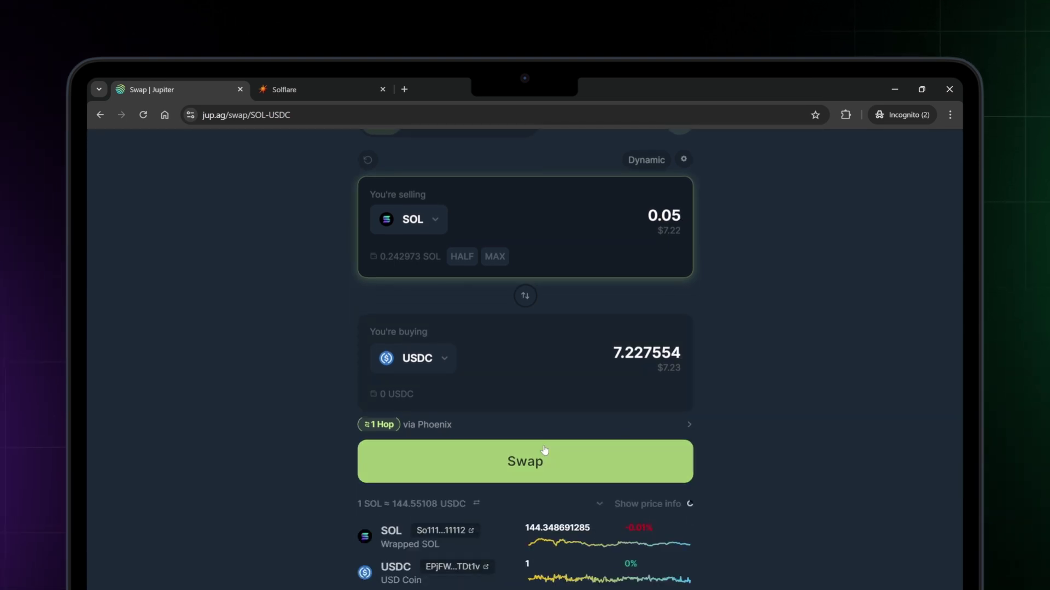
pyautogui.click(535, 459)
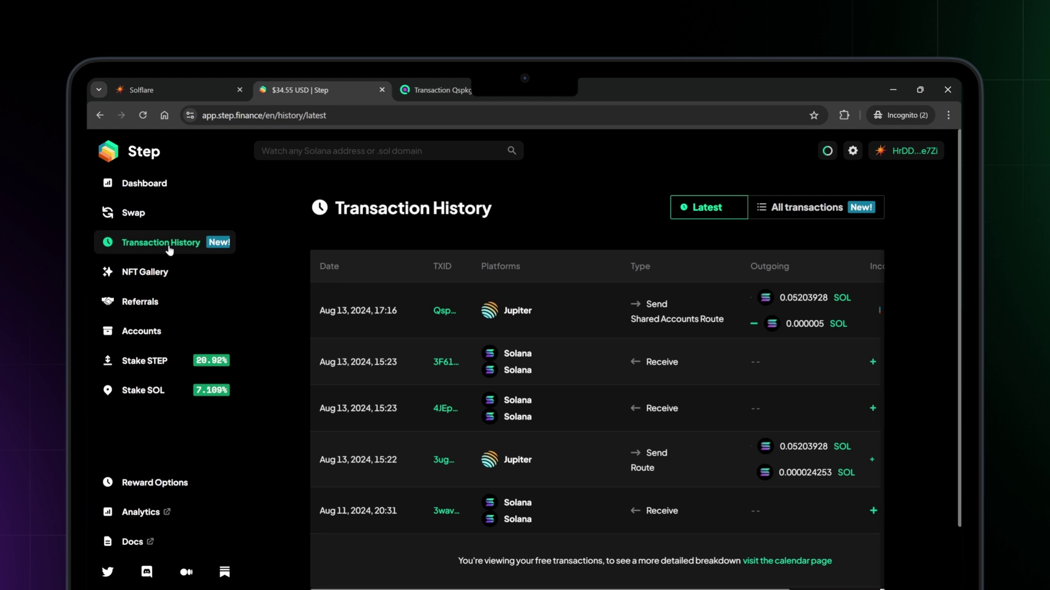
pyautogui.click(160, 191)
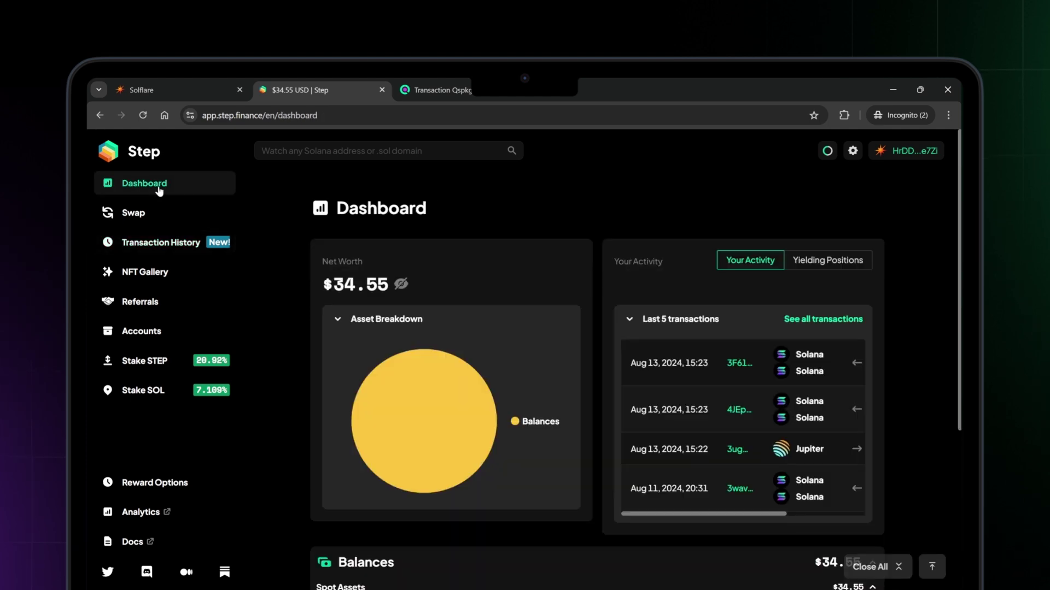
pyautogui.scroll(-3, 333, 429)
pyautogui.scroll(-2, 332, 429)
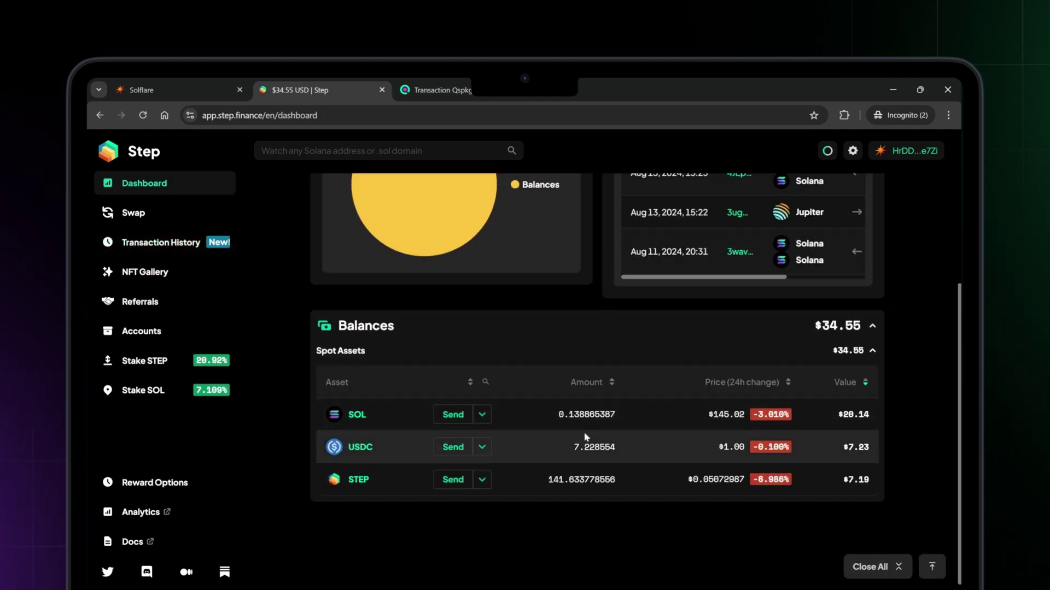
pyautogui.scroll(5, 714, 537)
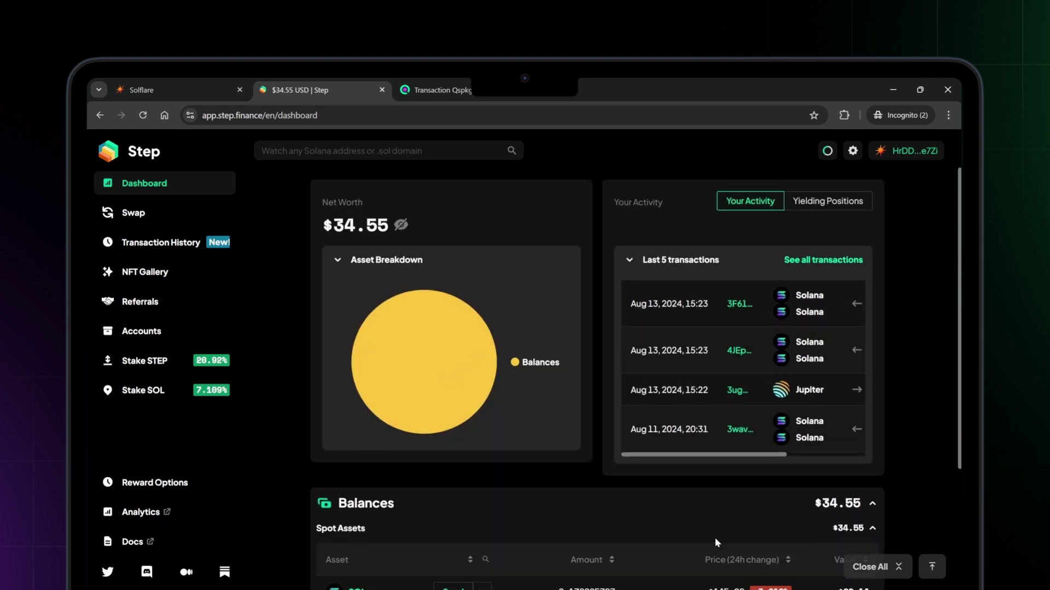
pyautogui.click(851, 263)
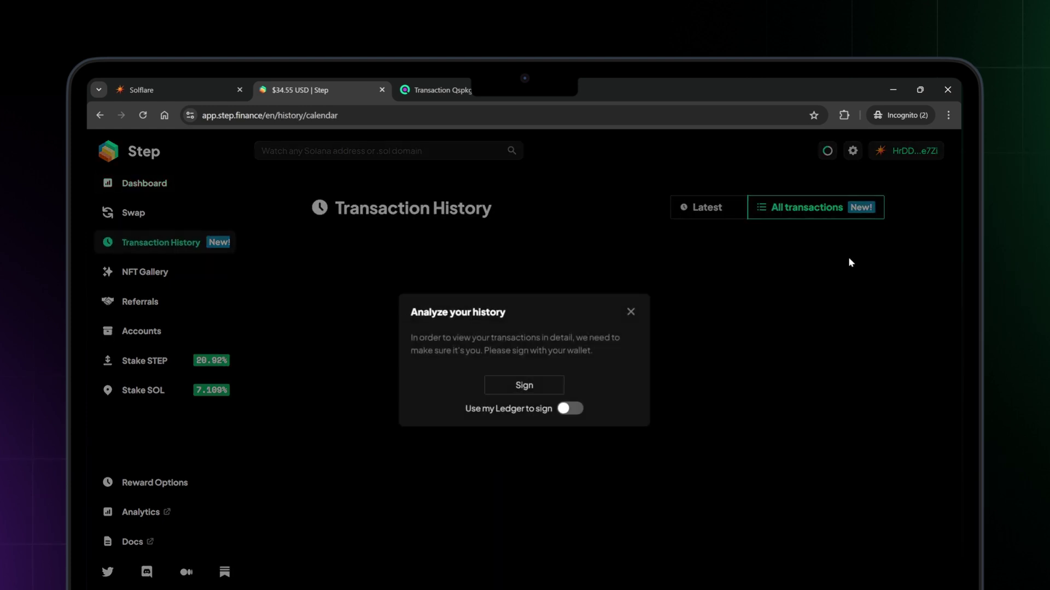
pyautogui.click(629, 314)
pyautogui.click(808, 201)
pyautogui.click(749, 201)
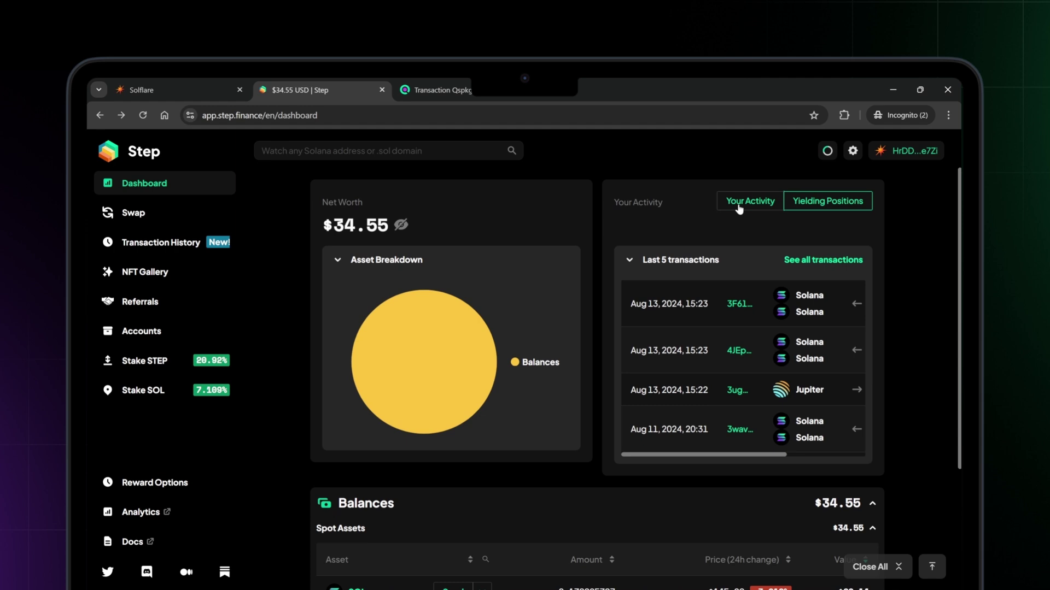
pyautogui.click(218, 242)
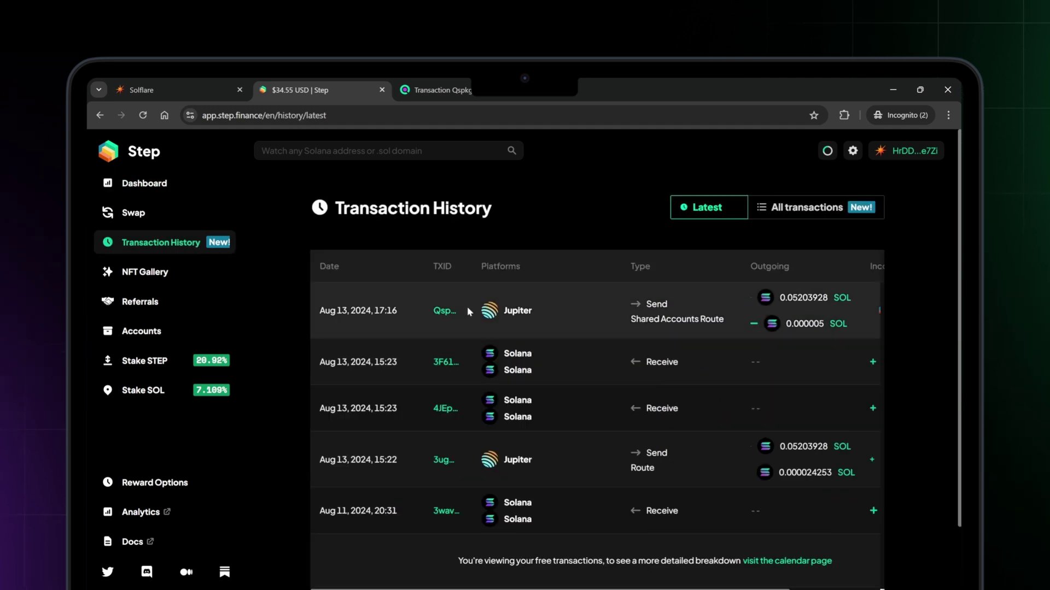
pyautogui.scroll(-3, 469, 310)
pyautogui.moveTo(648, 523)
pyautogui.mouseDown()
pyautogui.moveTo(800, 522)
pyautogui.moveTo(575, 522)
pyautogui.mouseUp()
pyautogui.scroll(3, 601, 510)
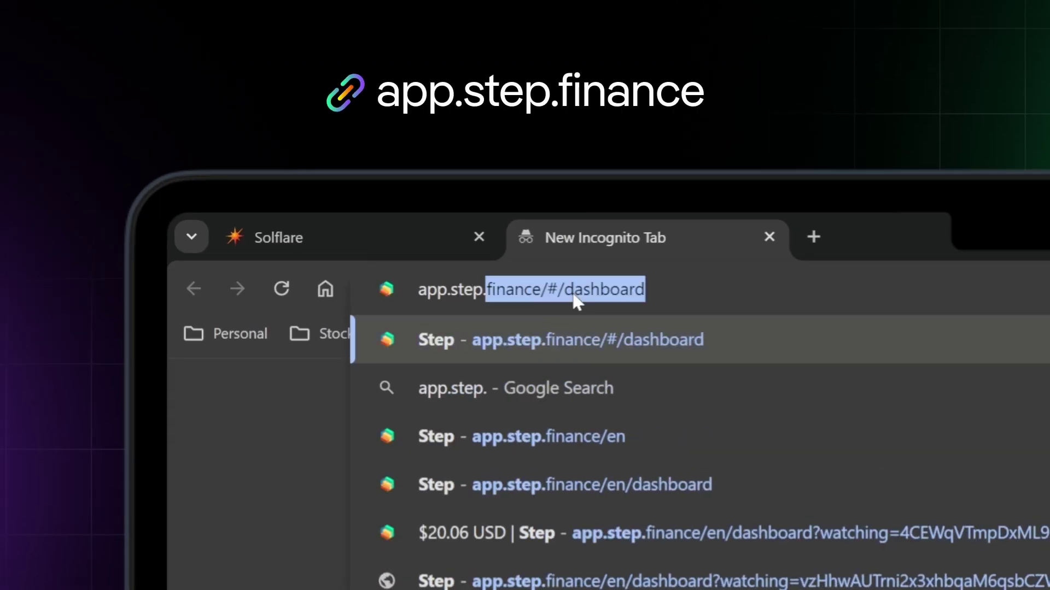
pyautogui.write('nance')
# Swap 0.05 SOL for about 141.70 STEP on Step Finance and approve it in Solflare.
pyautogui.press('Return')
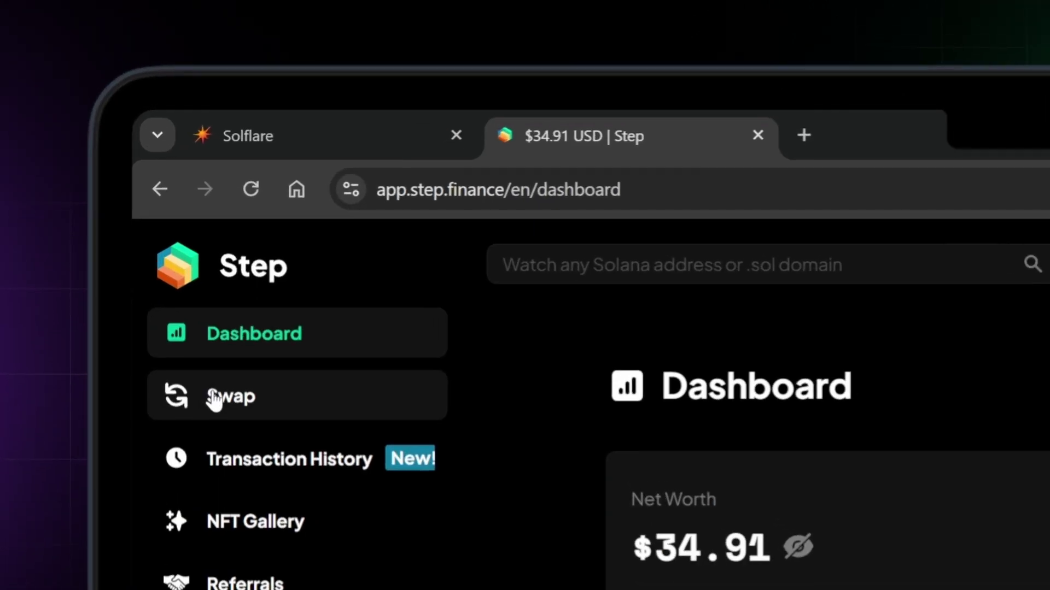
pyautogui.click(215, 399)
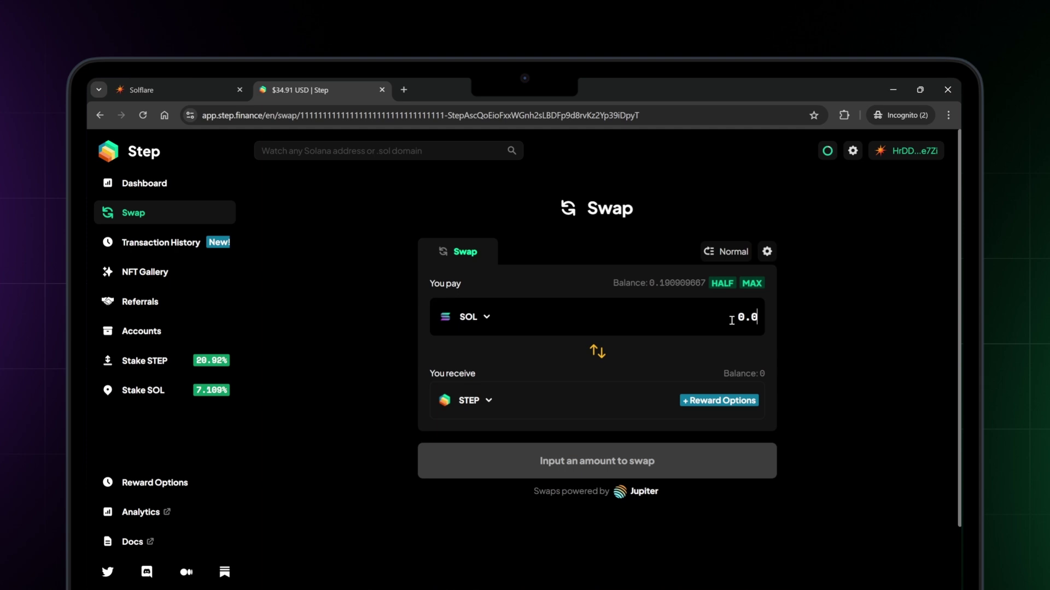
pyautogui.click(597, 529)
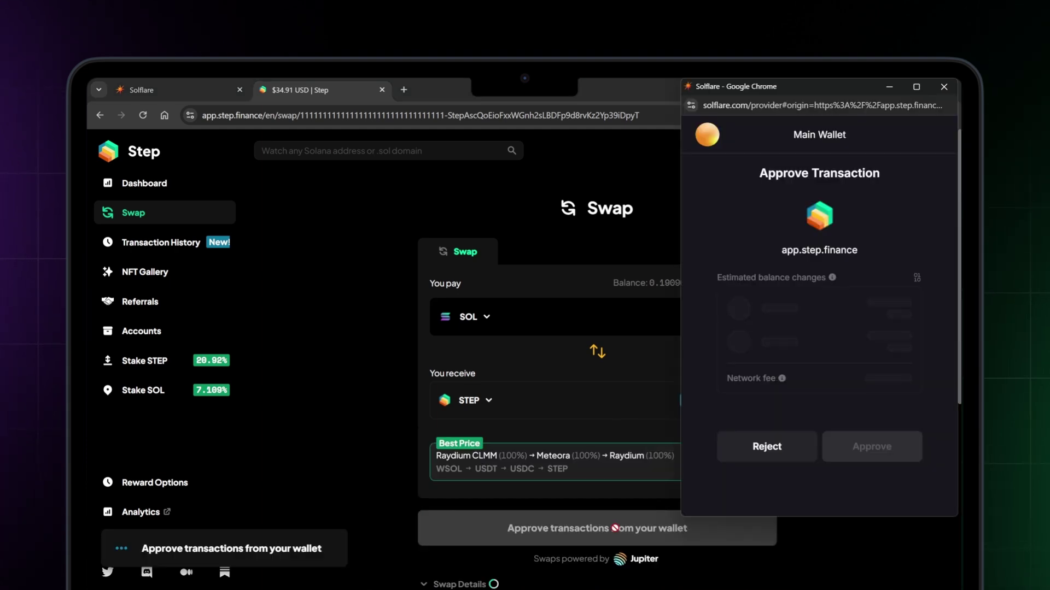
pyautogui.click(861, 443)
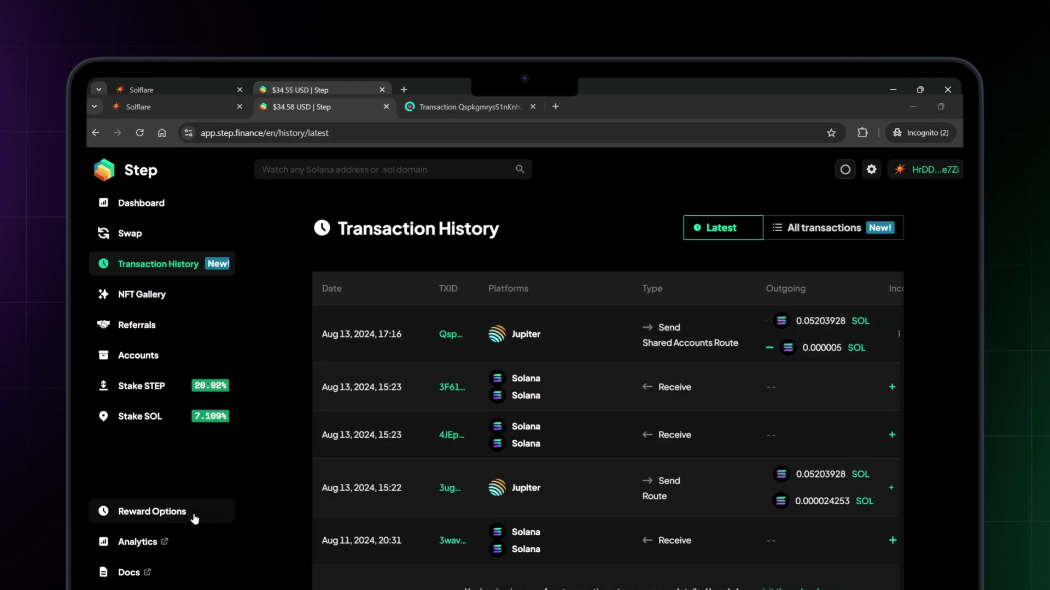
# Open the Reward Options page to show the distributors table.
pyautogui.click(197, 510)
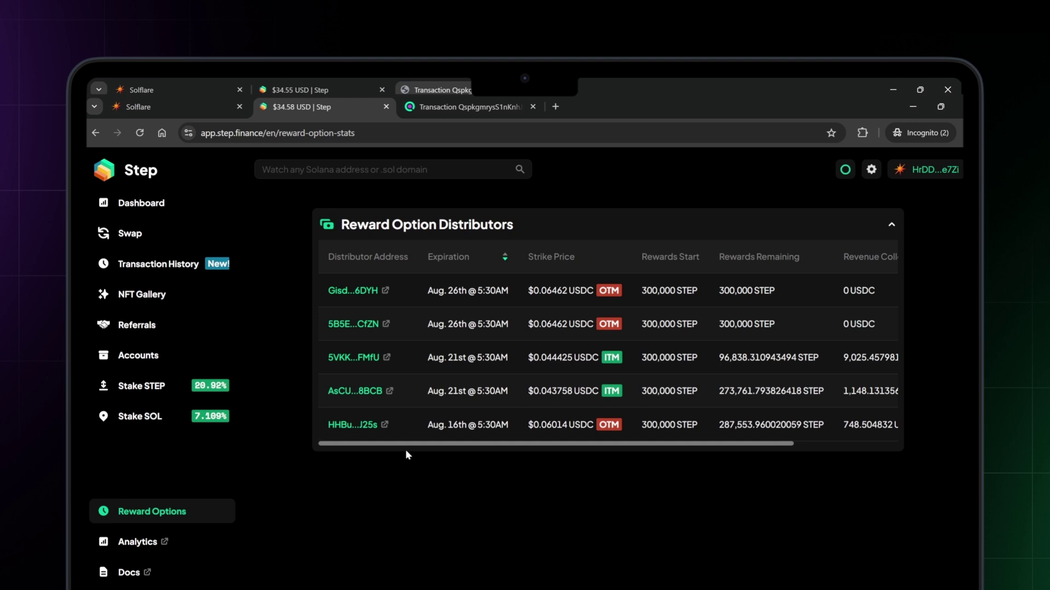
pyautogui.moveTo(413, 447); pyautogui.dragTo(496, 453)
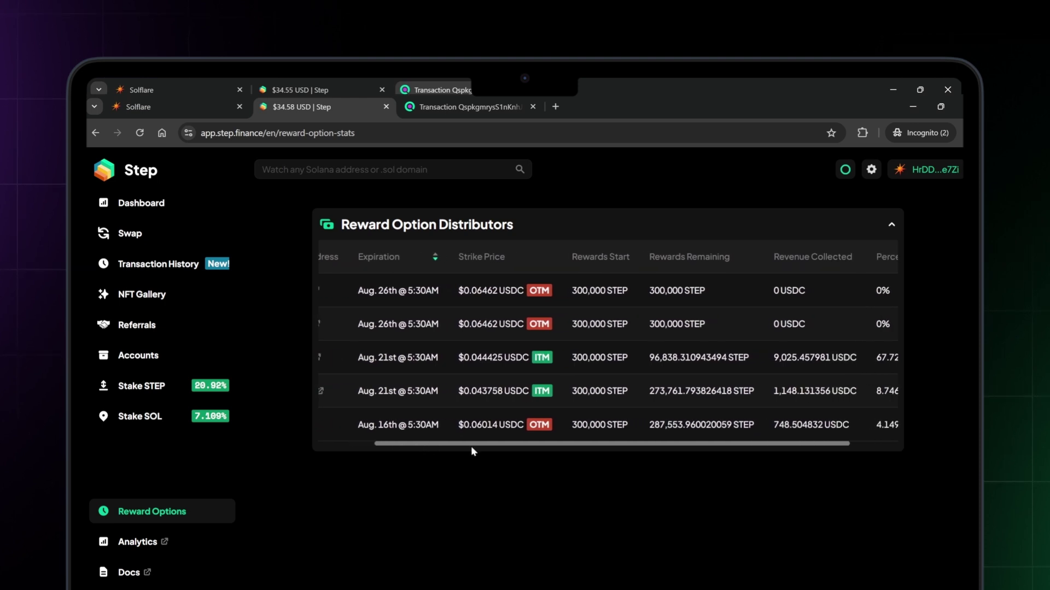